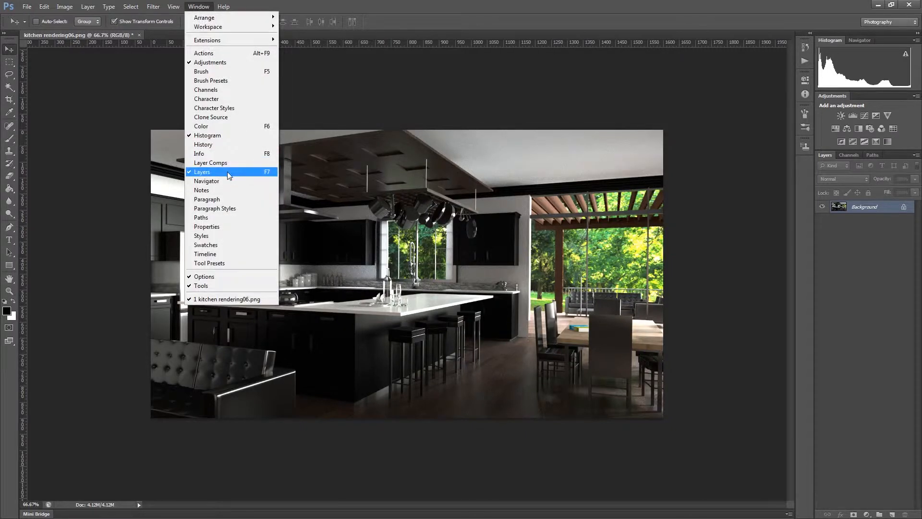
Check that the Layers panel is enabled in the workspace.
click(226, 172)
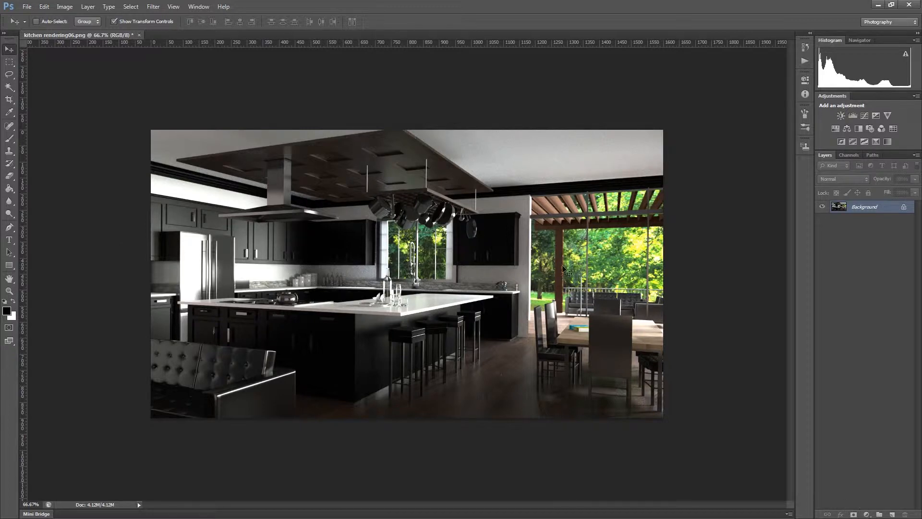
click(197, 7)
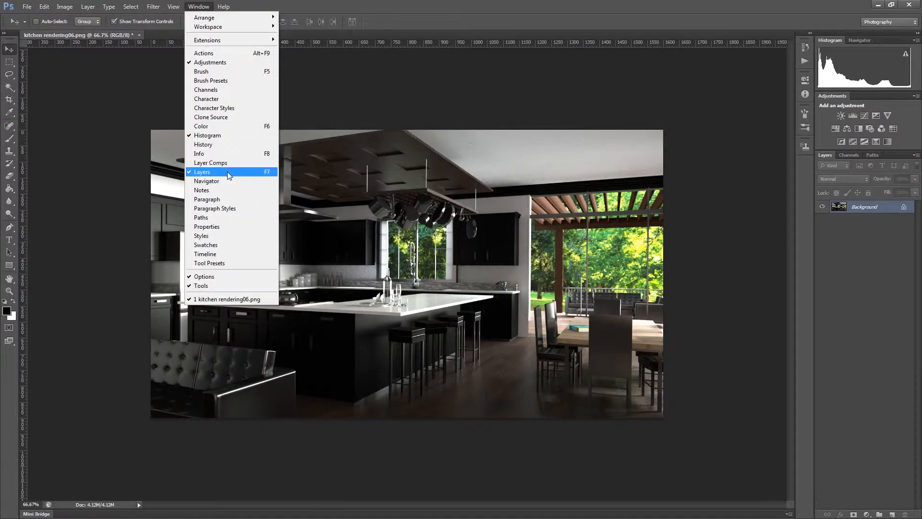
click(77, 221)
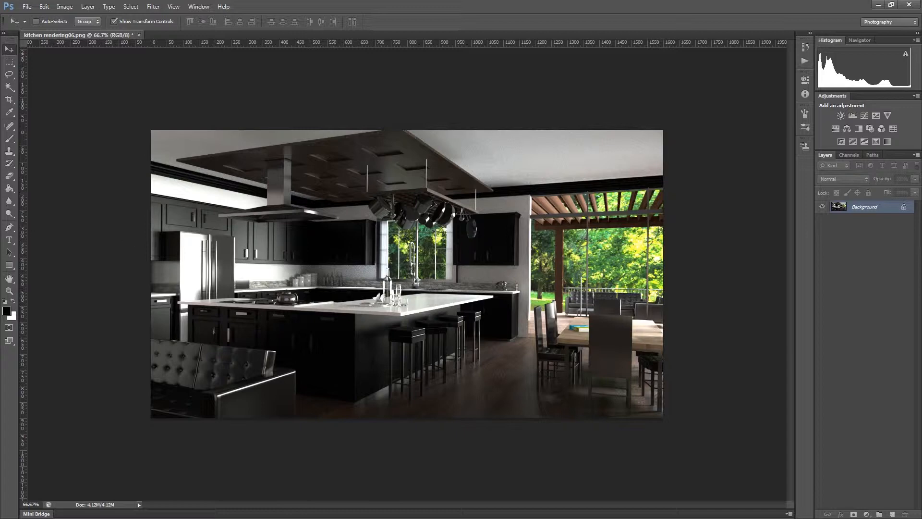
Add the orchard JPG photo from New folder (8) to the kitchen rendering as a new layer.
key(alt+Tab)
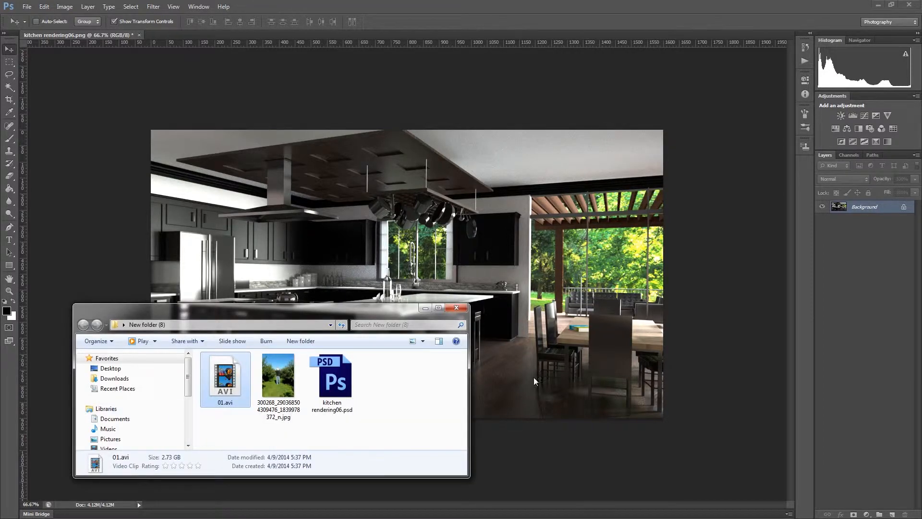
drag(288, 382, 374, 288)
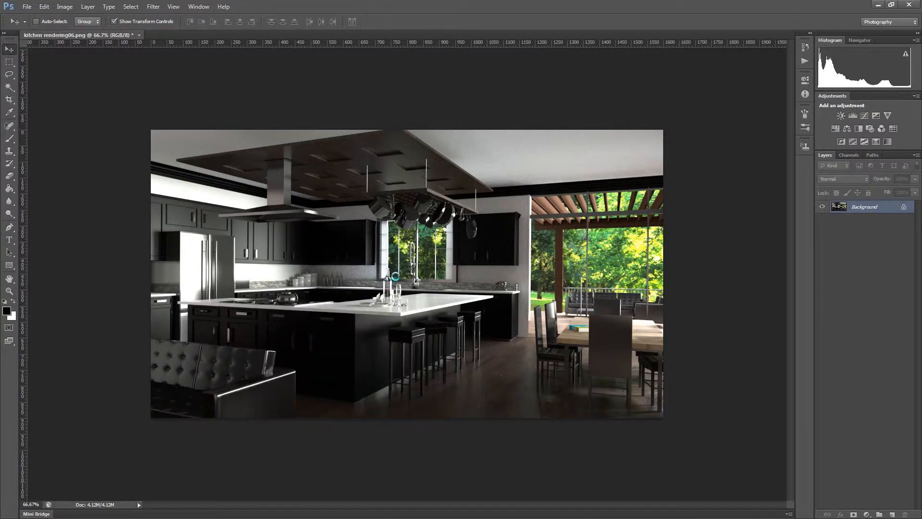
Place the orchard JPG photo a second time as a new layer over the kitchen rendering.
click(30, 6)
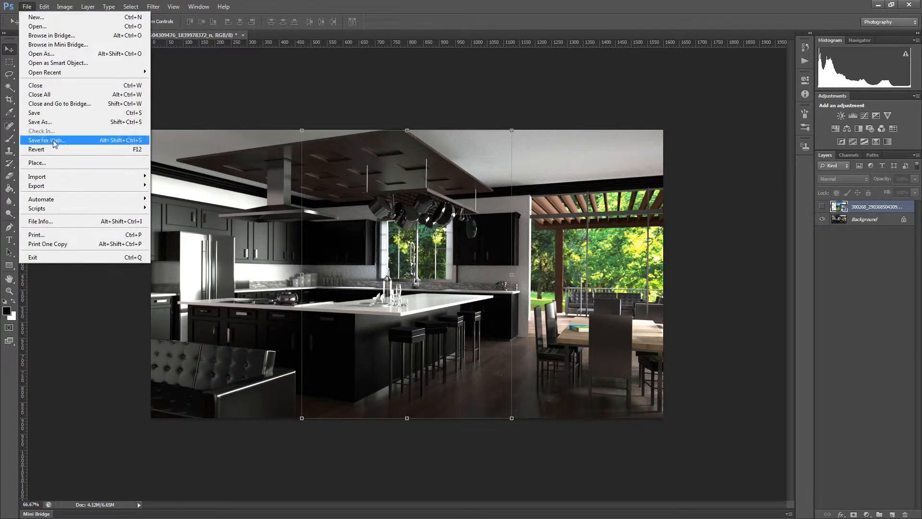
click(51, 159)
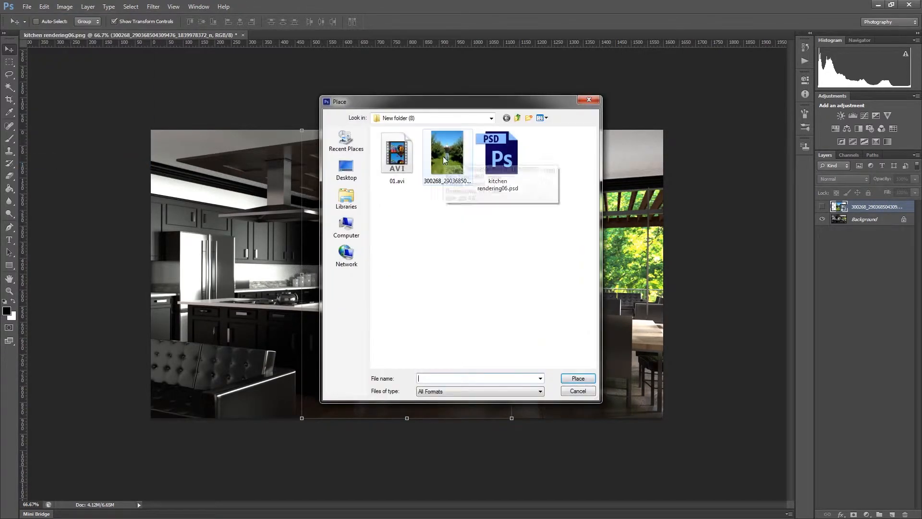
double_click(442, 156)
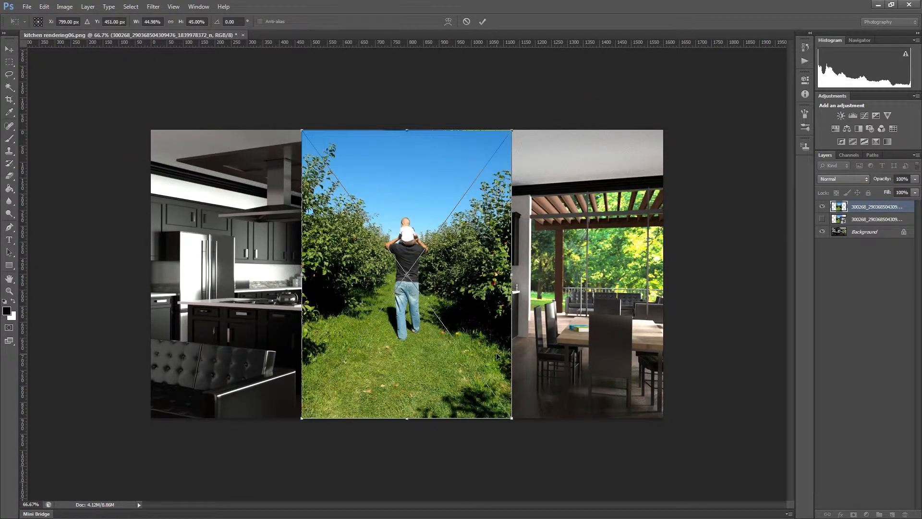
key(Return)
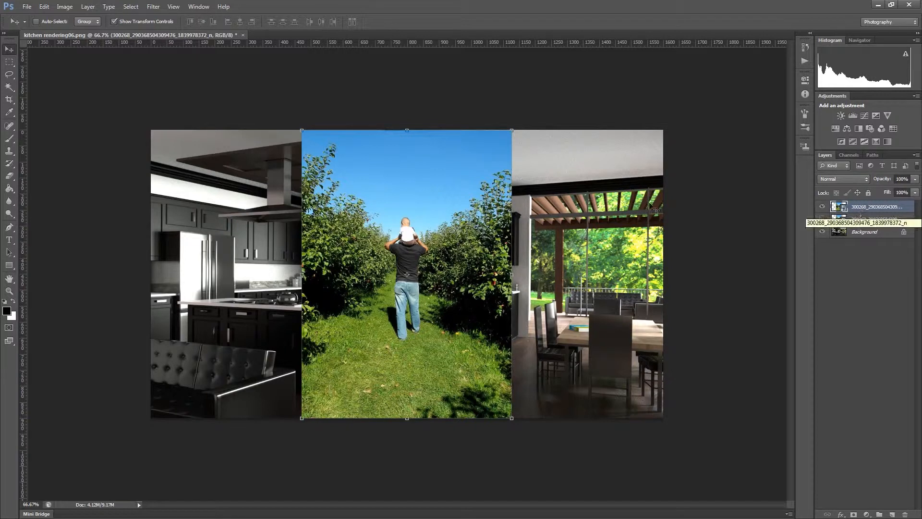
Rasterize the top photo layer and roughly erase the surroundings of the man and child with a 154 px soft eraser.
key(b)
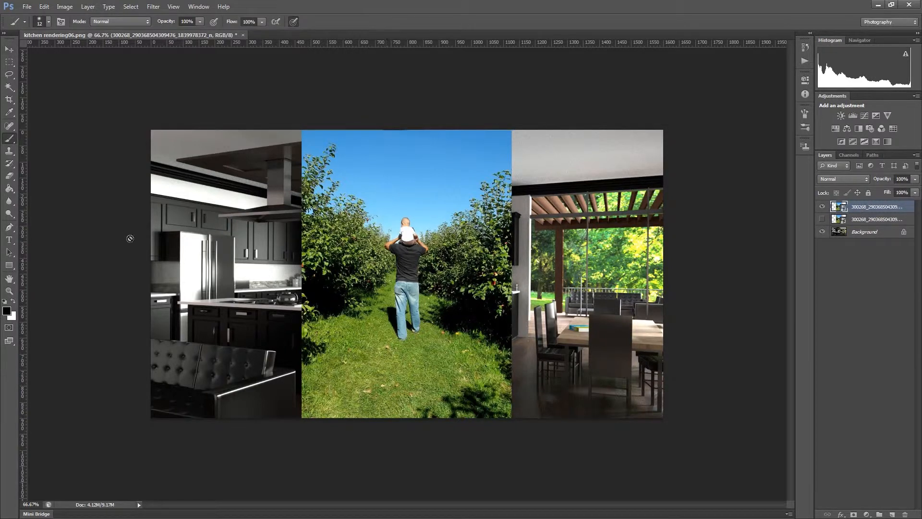
key(e)
click(410, 225)
click(437, 202)
mouse_move(456, 192)
mouse_down()
mouse_move(410, 177)
mouse_move(489, 175)
mouse_move(379, 142)
mouse_move(380, 122)
mouse_move(498, 132)
mouse_move(334, 364)
mouse_move(352, 400)
mouse_move(409, 395)
mouse_move(464, 365)
mouse_move(453, 296)
mouse_move(474, 233)
mouse_move(315, 326)
mouse_move(317, 392)
mouse_move(306, 428)
mouse_up()
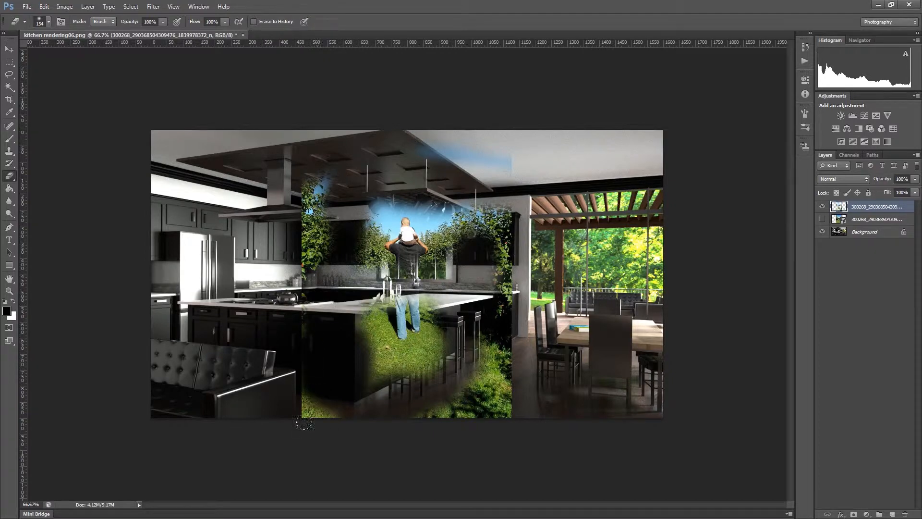
Try undoing the last eraser stroke on the top photo layer.
click(44, 6)
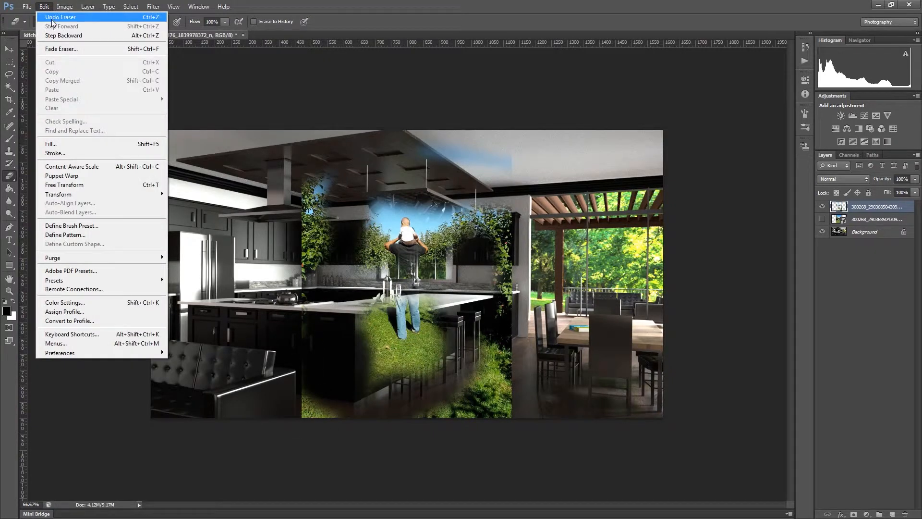
click(63, 13)
key(ctrl+z)
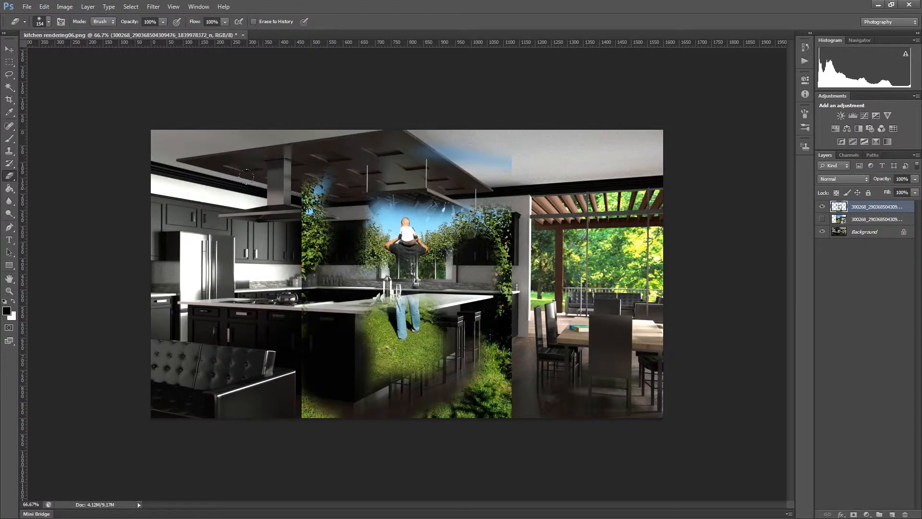
Duplicate the hidden photo layer, moving the copy to the top of the layer stack and making it visible.
right_click(891, 220)
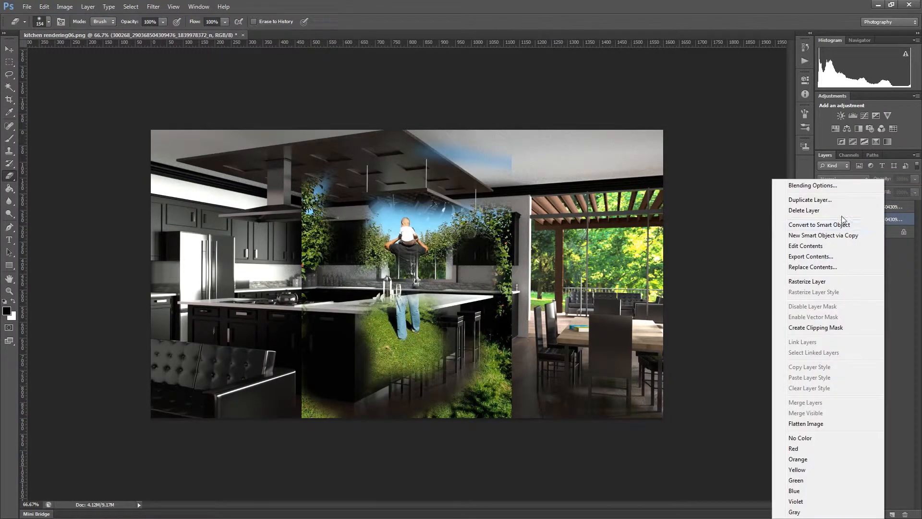
click(821, 201)
key(Return)
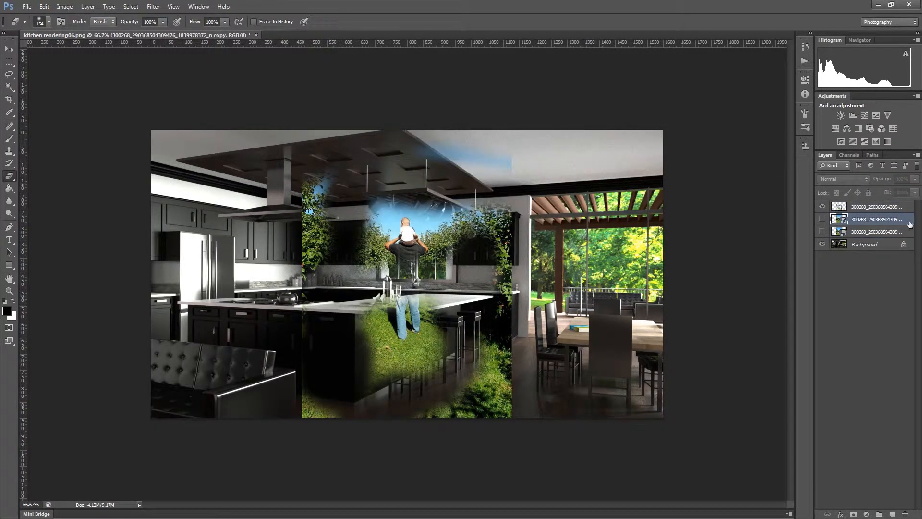
drag(884, 222, 869, 203)
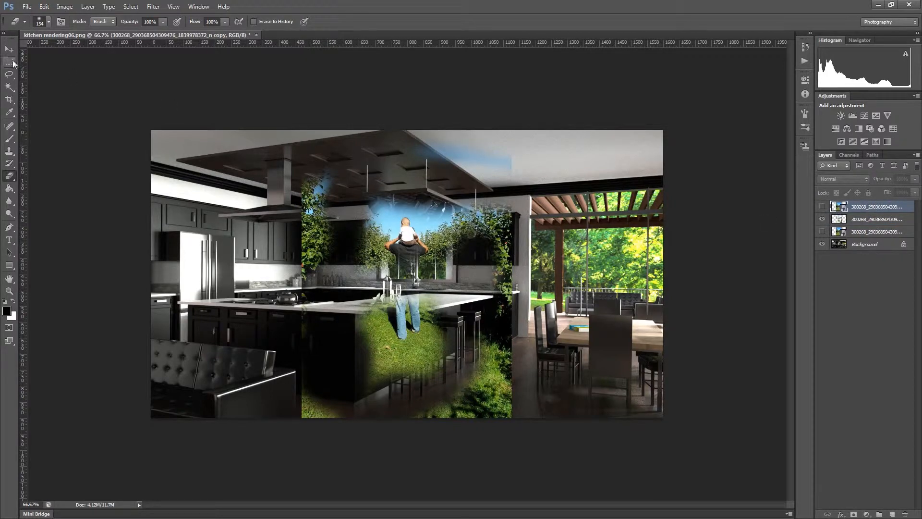
click(822, 206)
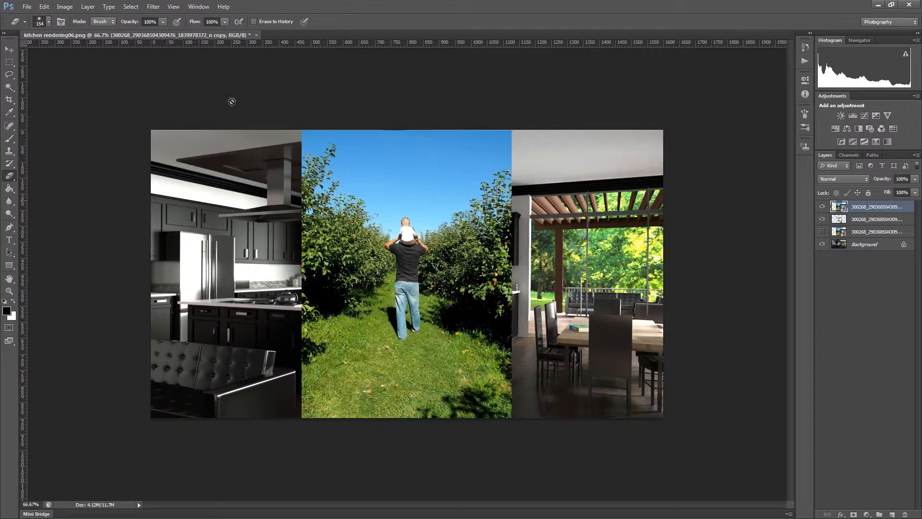
Delete everything outside a rectangular selection around the man and child on the top photo layer, leaving nothing selected.
click(8, 62)
drag(376, 205, 436, 340)
key(ctrl+shift+i)
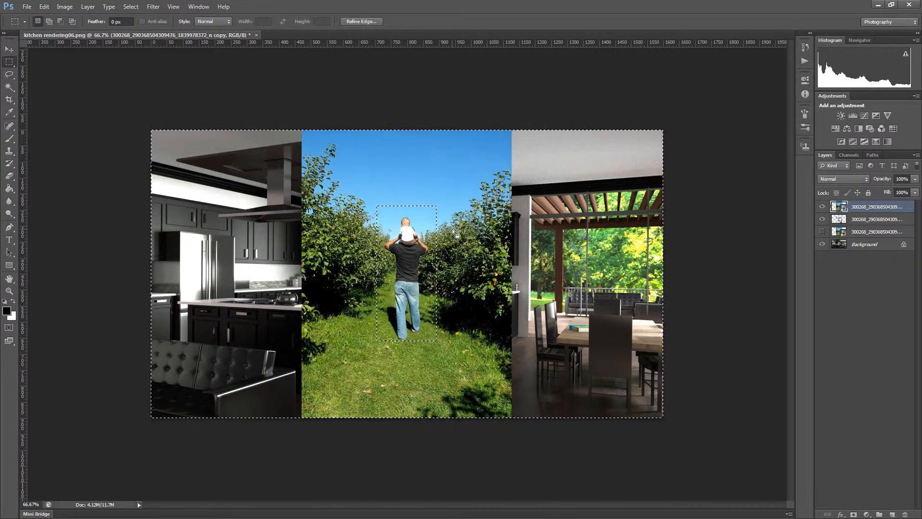
key(b)
key(Delete)
click(446, 200)
key(ctrl+d)
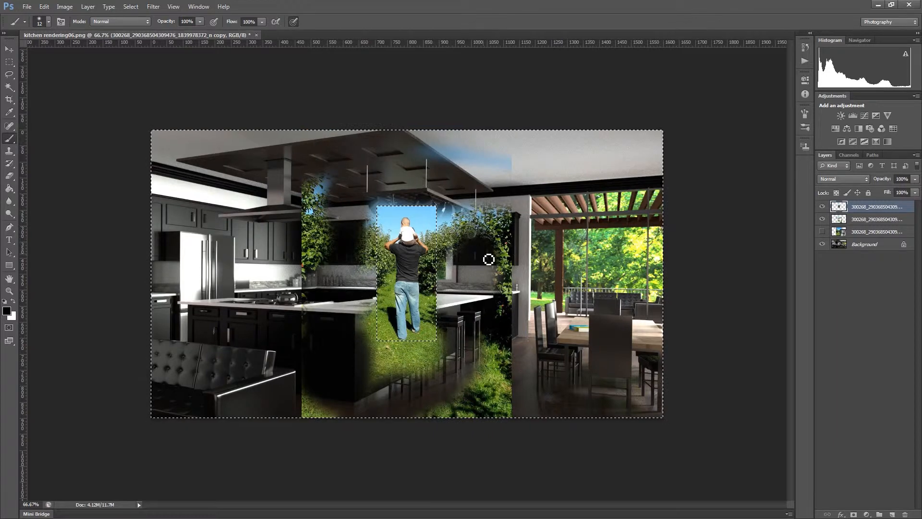
Paint the word NOOB in large white letters across the image on the top layer with a 118 px brush.
key(l)
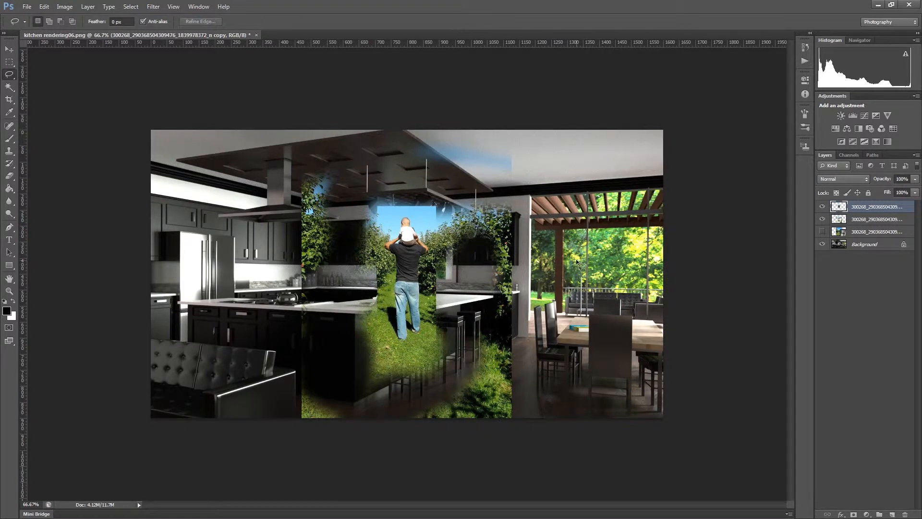
key(b)
key(x)
mouse_move(204, 166)
mouse_down()
mouse_move(203, 231)
mouse_move(288, 176)
mouse_up()
drag(387, 193, 370, 191)
drag(481, 206, 464, 208)
mouse_move(573, 197)
mouse_down()
mouse_move(619, 209)
mouse_move(562, 319)
mouse_up()
Delete the two edited photo layers and duplicate the remaining photo layer.
shift+click(872, 221)
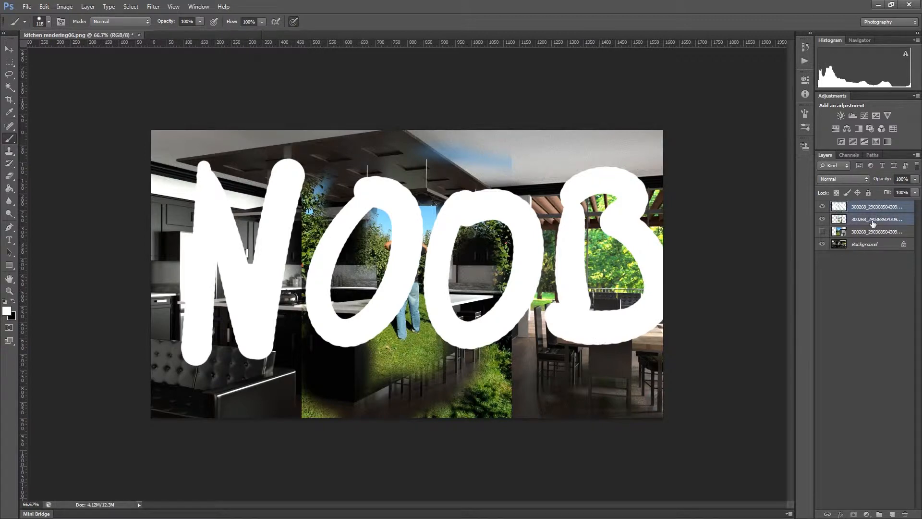
key(Delete)
right_click(868, 209)
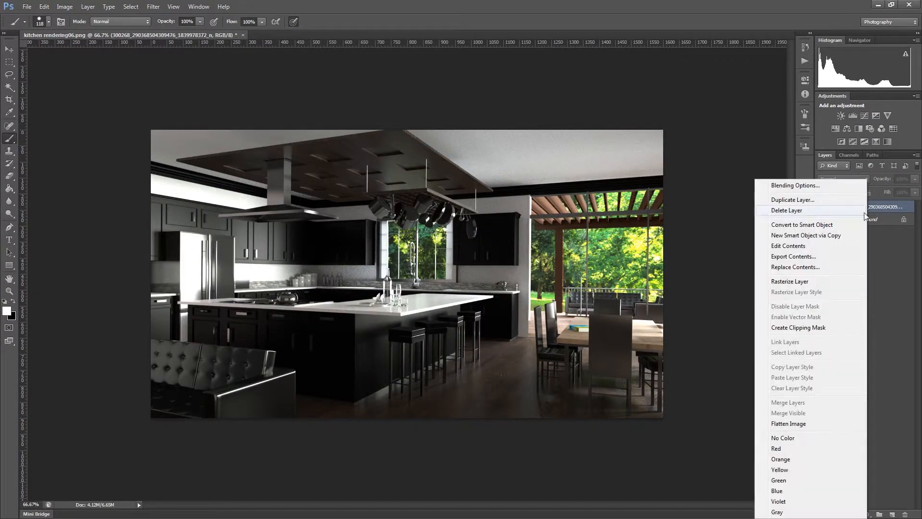
click(816, 199)
click(544, 157)
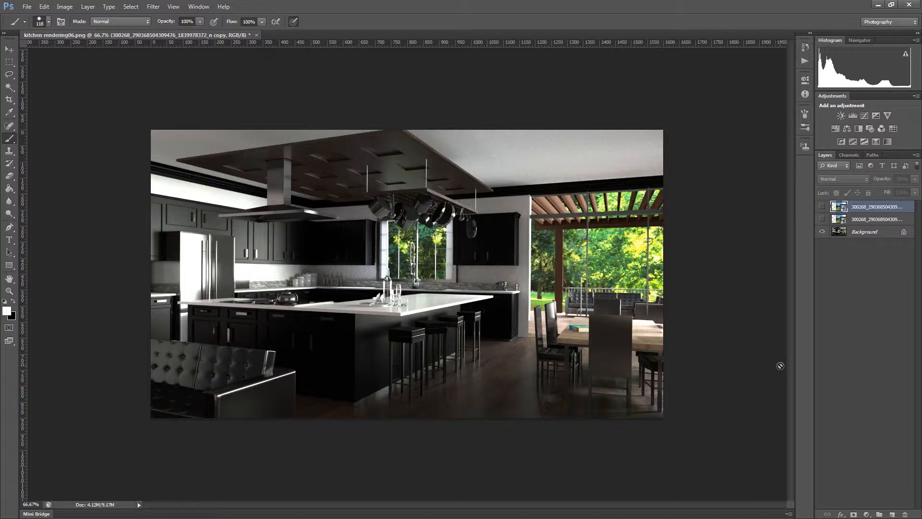
Show the lower photo layer and mask it to a rectangular marquee selection around the man and child.
click(822, 219)
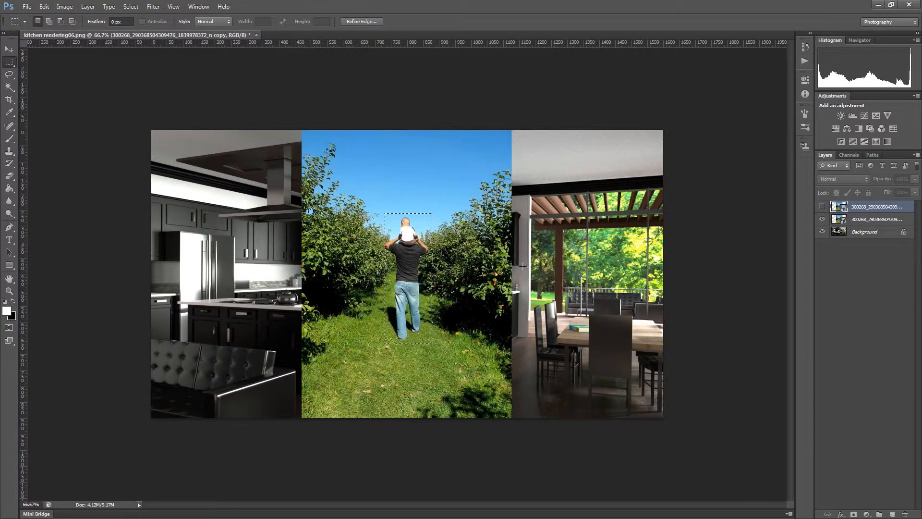
click(523, 266)
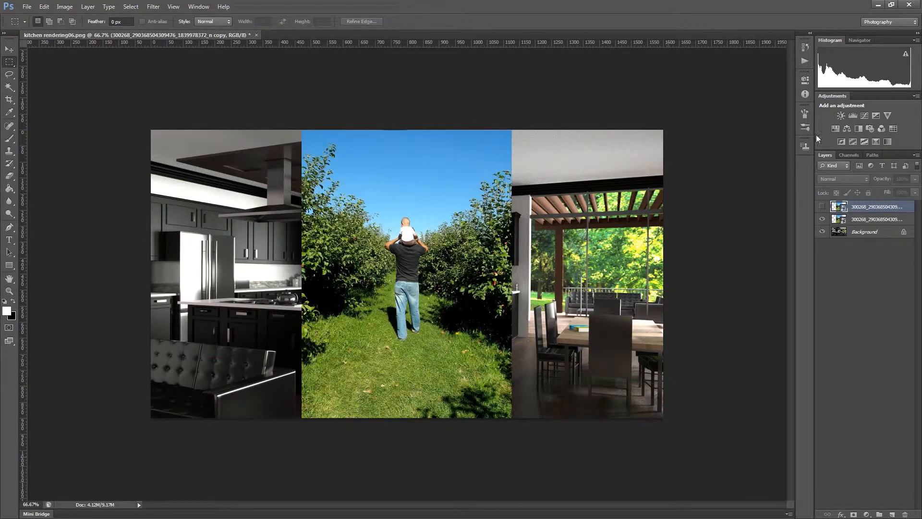
click(857, 221)
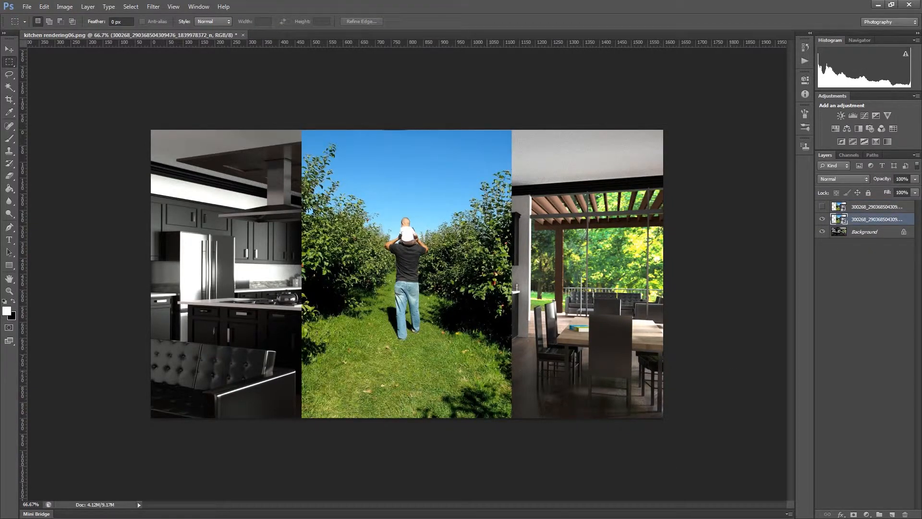
right_click(9, 62)
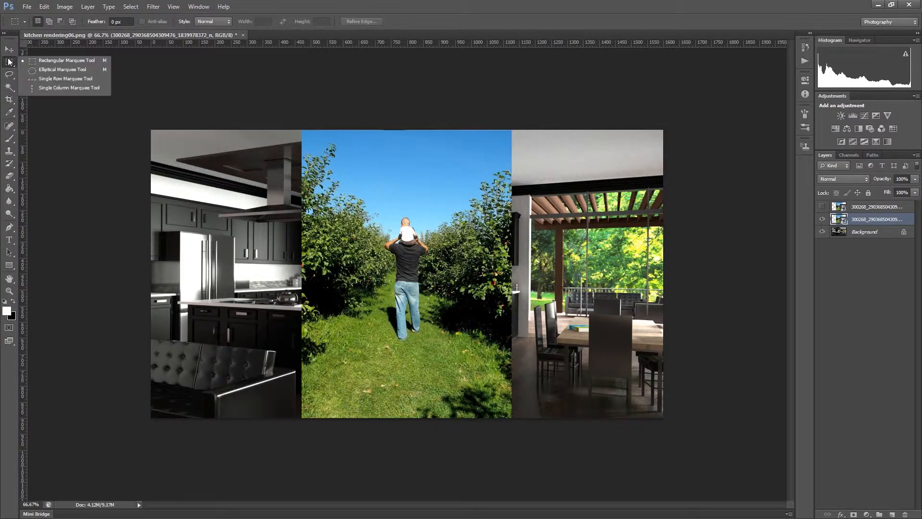
click(50, 65)
drag(375, 211, 439, 345)
click(854, 514)
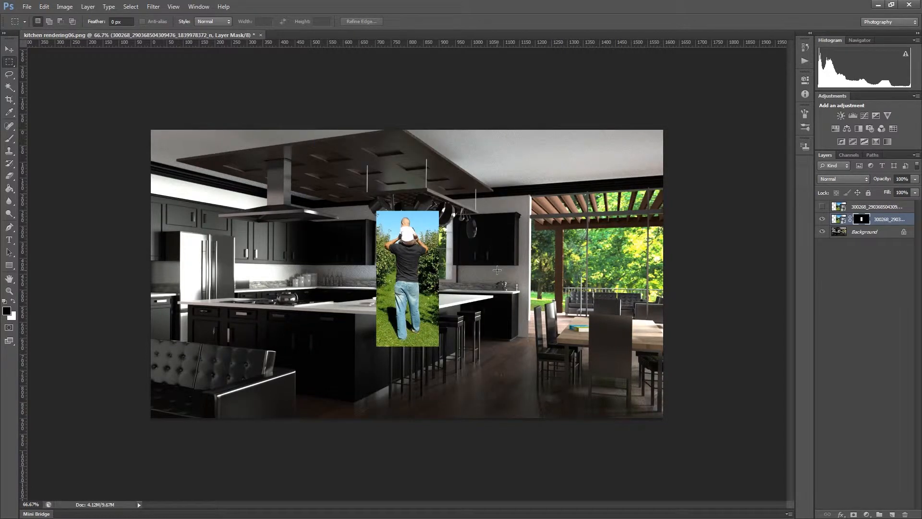
Show the upper photo copy in place of the masked layer and give the copy a blank white layer mask.
click(822, 207)
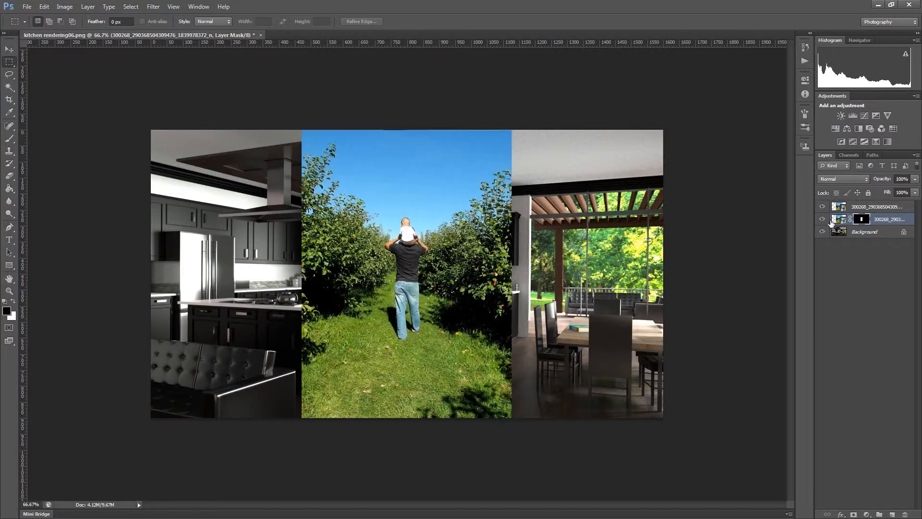
click(822, 219)
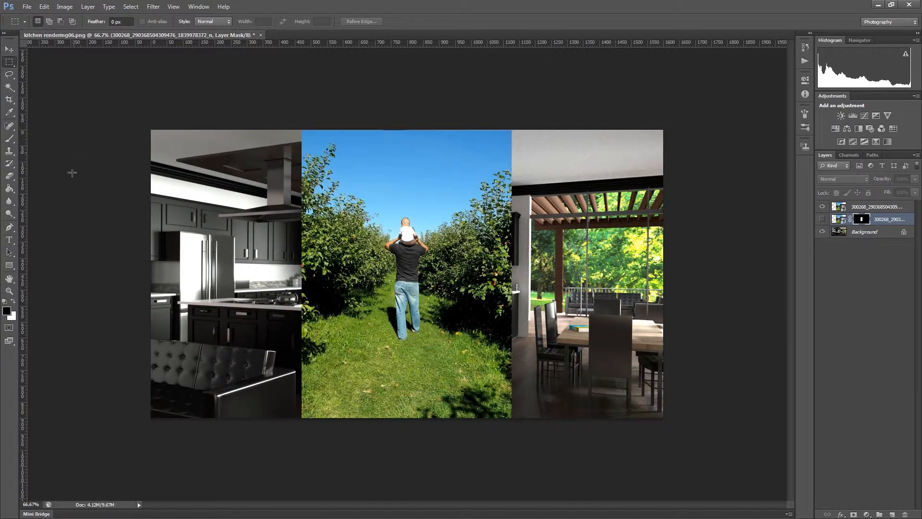
click(868, 209)
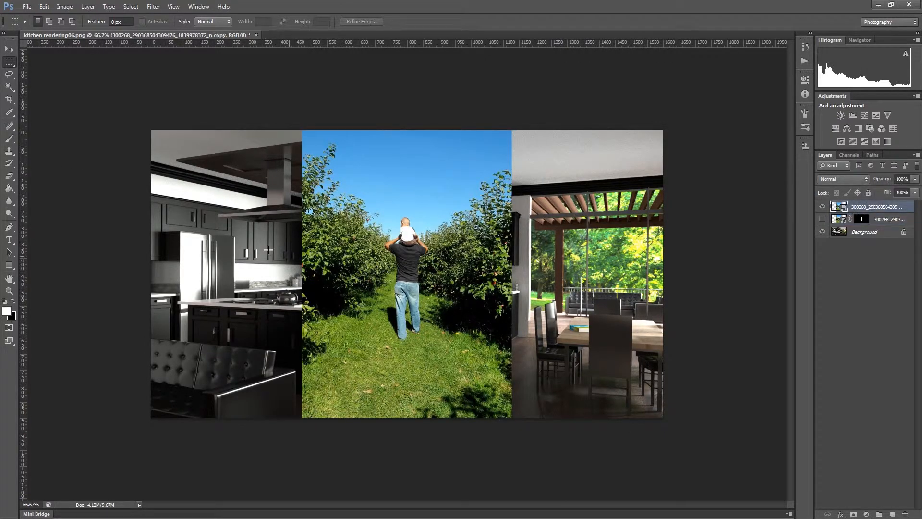
click(853, 513)
Paint black around the man and child on the copy's mask with a 118 px brush, and refill the mask with white.
key(b)
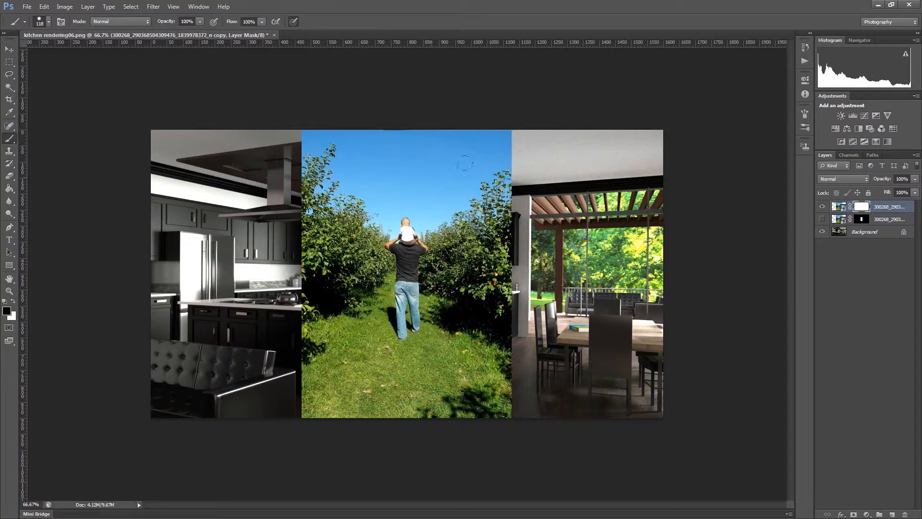
mouse_move(487, 348)
mouse_down()
mouse_move(475, 211)
mouse_move(353, 190)
mouse_move(355, 307)
mouse_move(443, 370)
mouse_up()
mouse_move(438, 311)
mouse_down()
mouse_move(444, 226)
mouse_move(413, 192)
mouse_move(328, 226)
mouse_move(354, 378)
mouse_move(502, 365)
mouse_move(430, 326)
mouse_move(458, 408)
mouse_move(482, 412)
mouse_move(497, 370)
mouse_move(495, 144)
mouse_move(447, 136)
mouse_up()
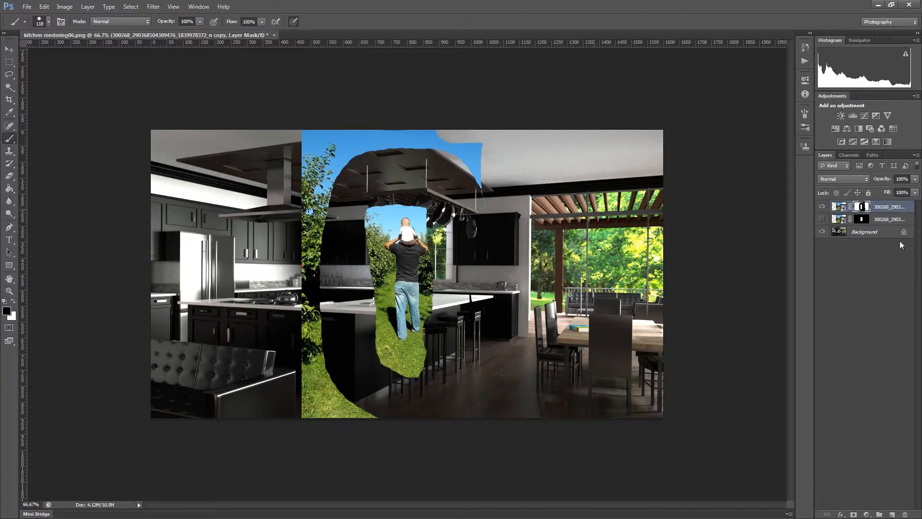
key(ctrl+BackSpace)
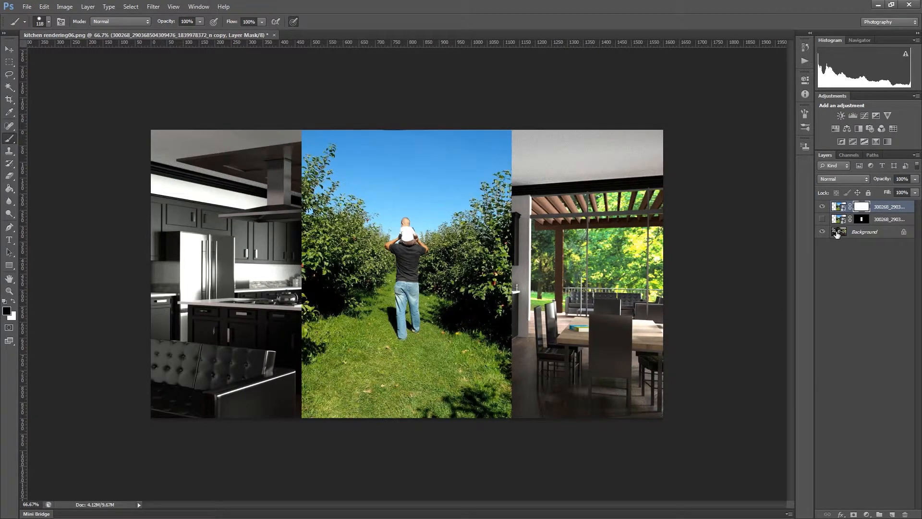
Mask the photo copy to a freehand lasso outline around the man and child, and paint black over the remaining orchard fringe.
click(9, 62)
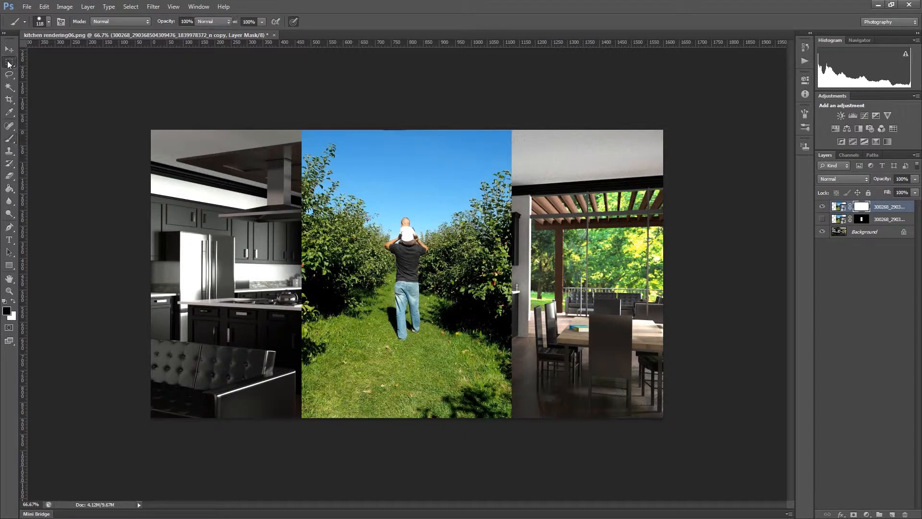
click(9, 74)
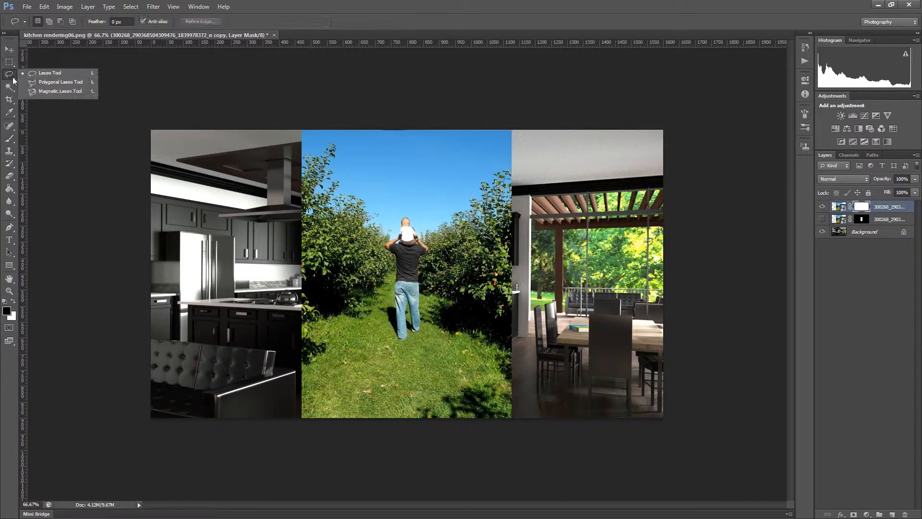
click(52, 74)
mouse_move(400, 238)
mouse_down()
mouse_move(393, 307)
mouse_move(409, 339)
mouse_move(423, 325)
mouse_move(418, 230)
mouse_up()
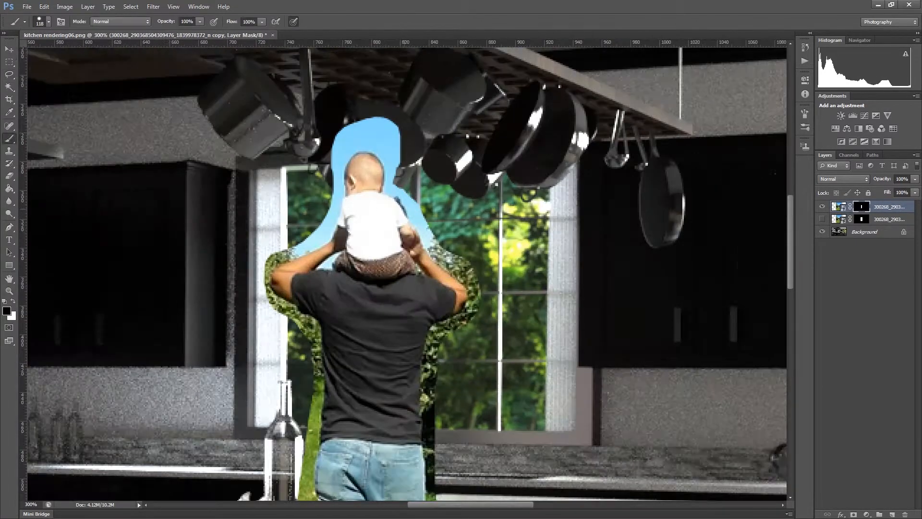
alt+right_click(196, 265)
mouse_move(318, 227)
mouse_down()
mouse_move(308, 250)
mouse_move(273, 263)
mouse_move(313, 323)
mouse_up()
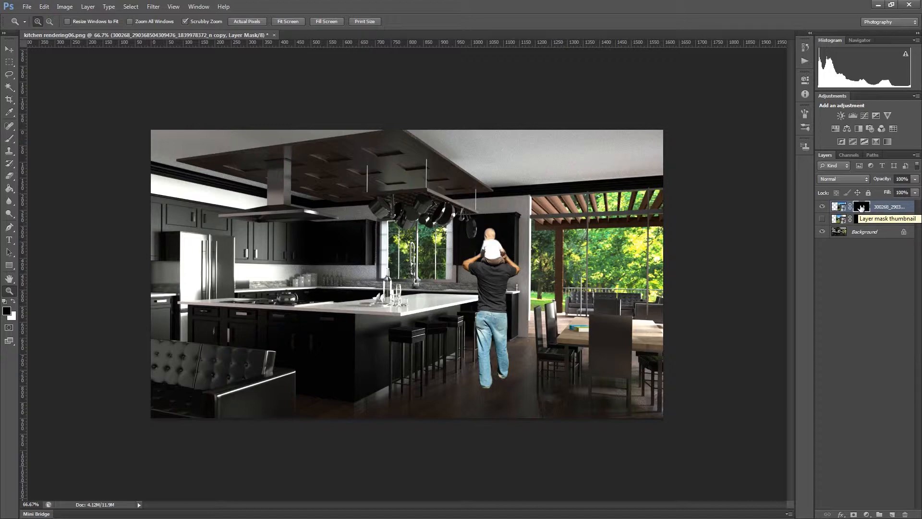
Try painting black 6 px brush strokes over the man directly on the rasterized layer image, and undo the strokes and rasterization.
click(839, 207)
key(x)
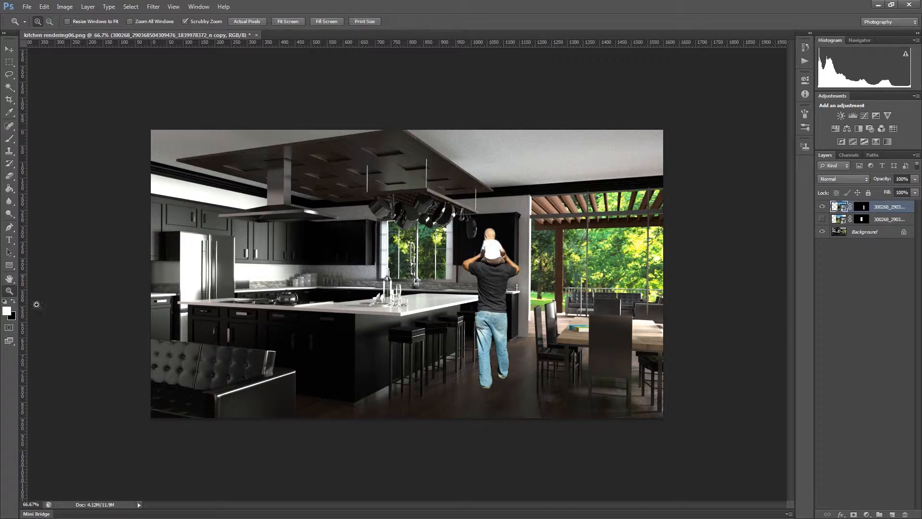
click(13, 300)
key(b)
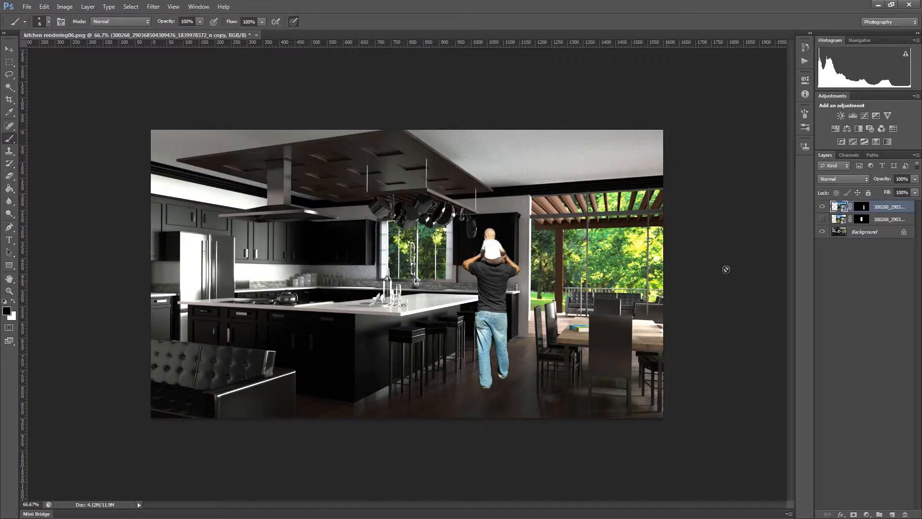
click(530, 276)
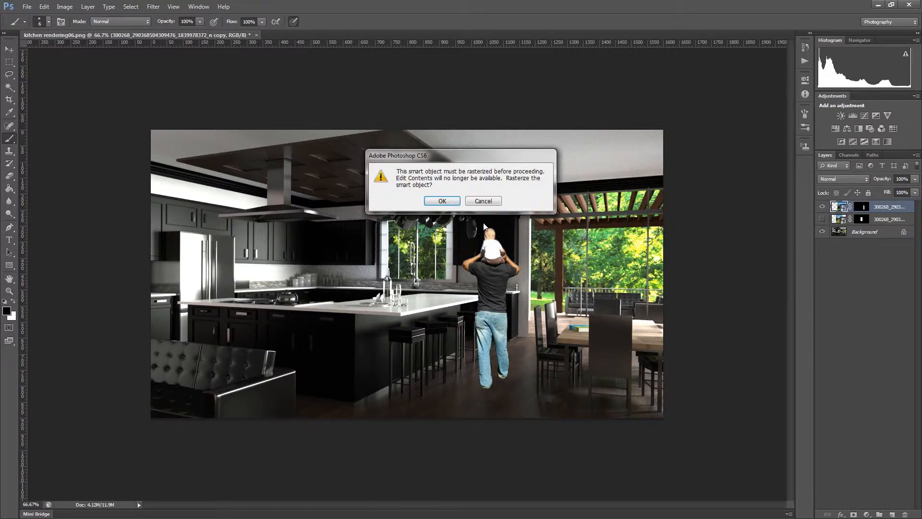
click(442, 201)
mouse_move(485, 262)
mouse_down()
mouse_move(516, 261)
mouse_move(496, 329)
mouse_move(514, 325)
mouse_up()
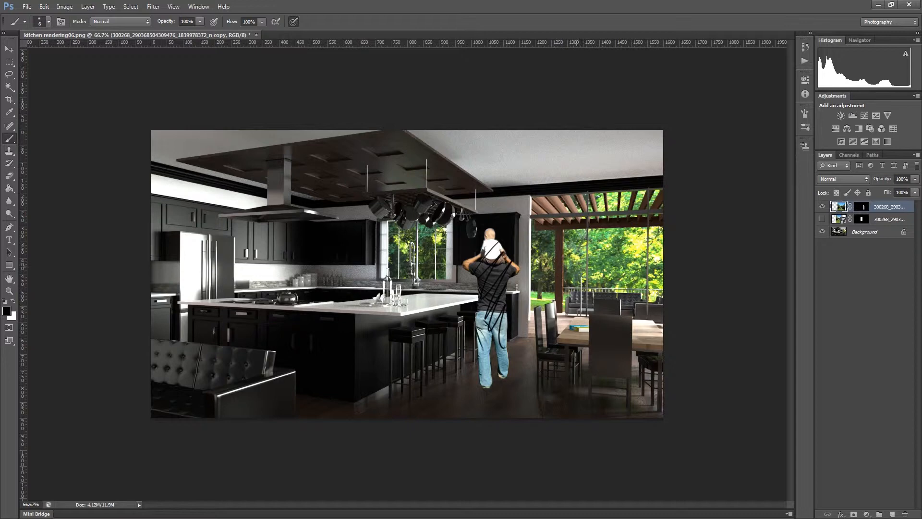
key(ctrl+alt+z)
key(ctrl+alt+z)
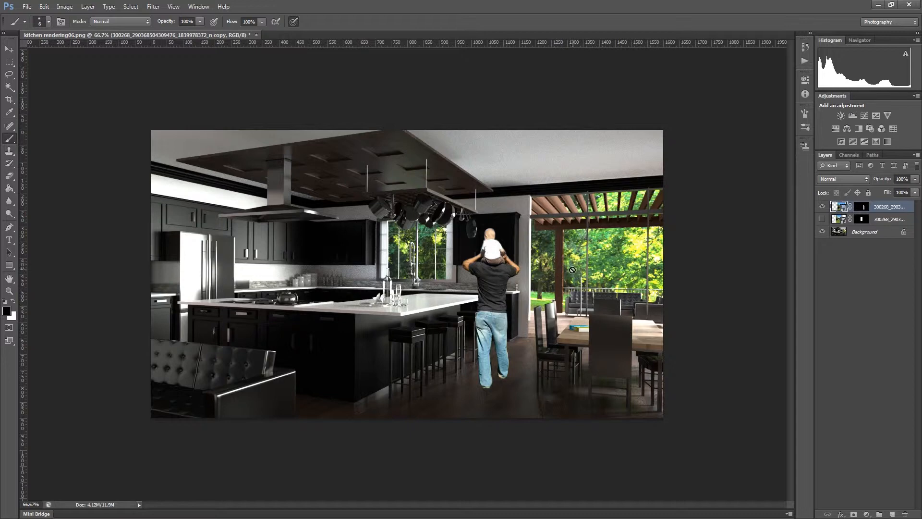
Target the photo copy's layer mask and paint black across the man's shirt with a 36 px brush.
click(862, 207)
drag(507, 258, 513, 258)
click(841, 205)
click(862, 207)
drag(510, 258, 509, 258)
click(840, 206)
click(861, 208)
alt+right_click(510, 258)
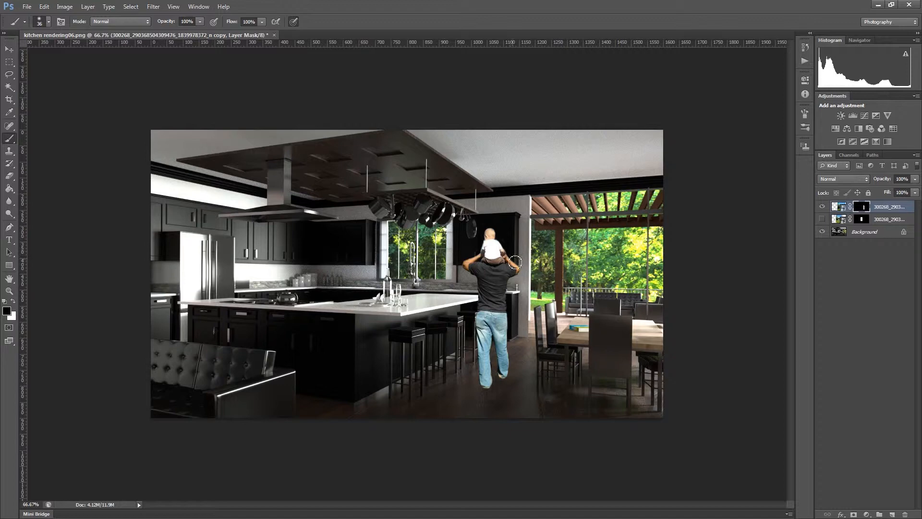
drag(515, 245, 478, 317)
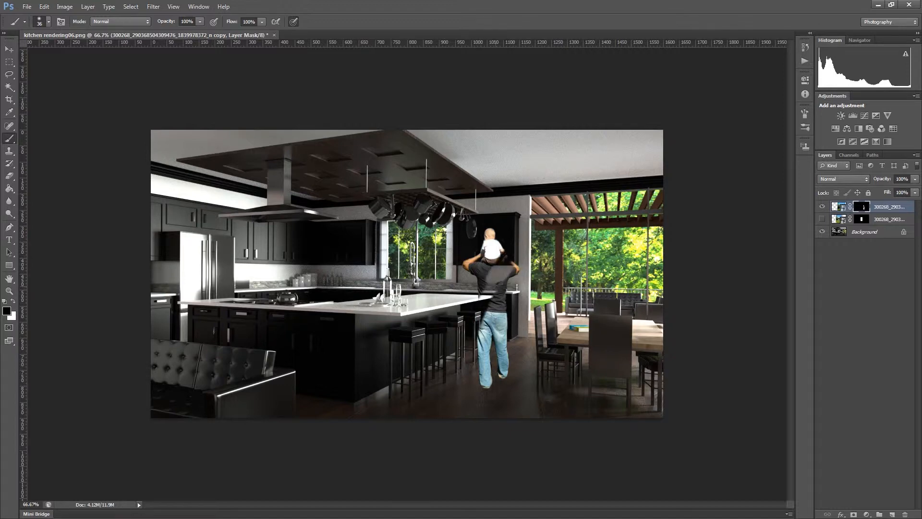
Paint white on the mask to bring back the man's hidden parts, and undo the last brush strokes.
click(13, 301)
mouse_move(490, 277)
mouse_down()
mouse_move(492, 304)
mouse_move(490, 272)
mouse_move(502, 282)
mouse_move(497, 267)
mouse_move(508, 274)
mouse_move(503, 284)
mouse_move(503, 266)
mouse_move(487, 311)
mouse_move(486, 297)
mouse_move(483, 332)
mouse_move(485, 300)
mouse_move(483, 332)
mouse_up()
drag(506, 272, 503, 257)
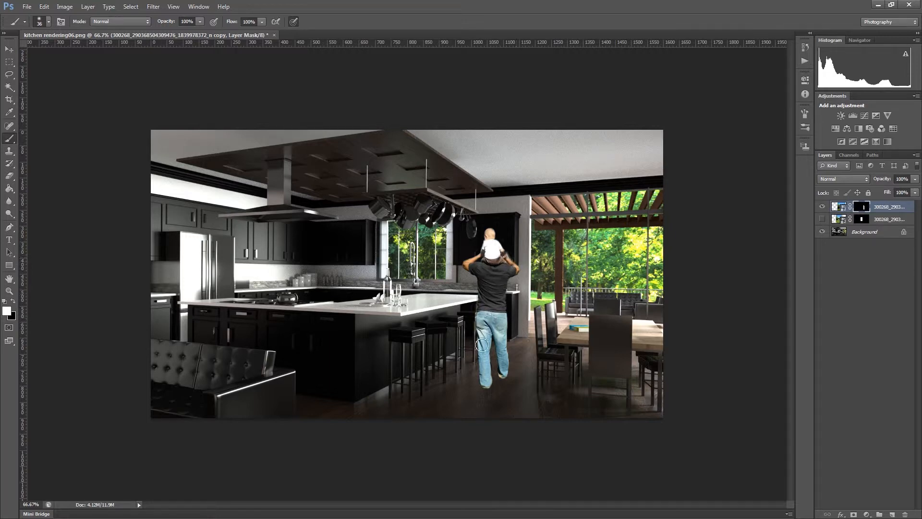
key(ctrl+alt+z)
key(ctrl+alt+z)
key(ctrl+alt+z)
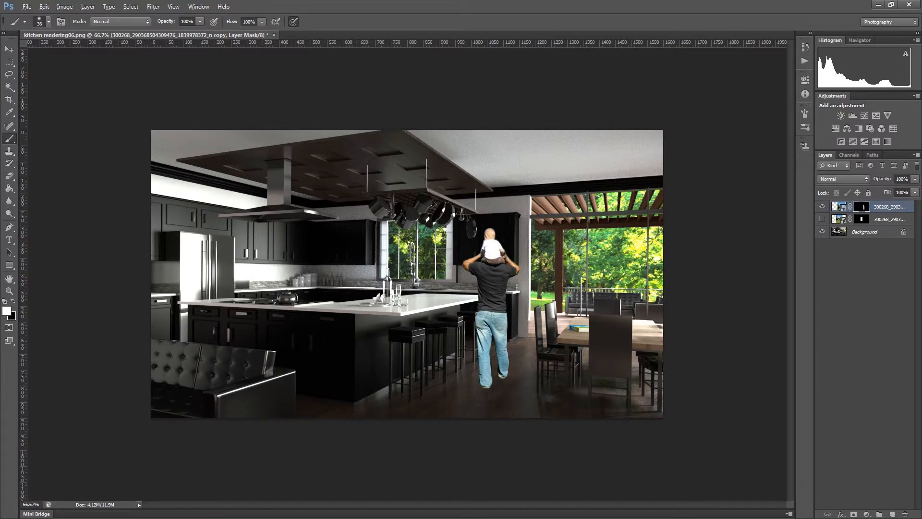